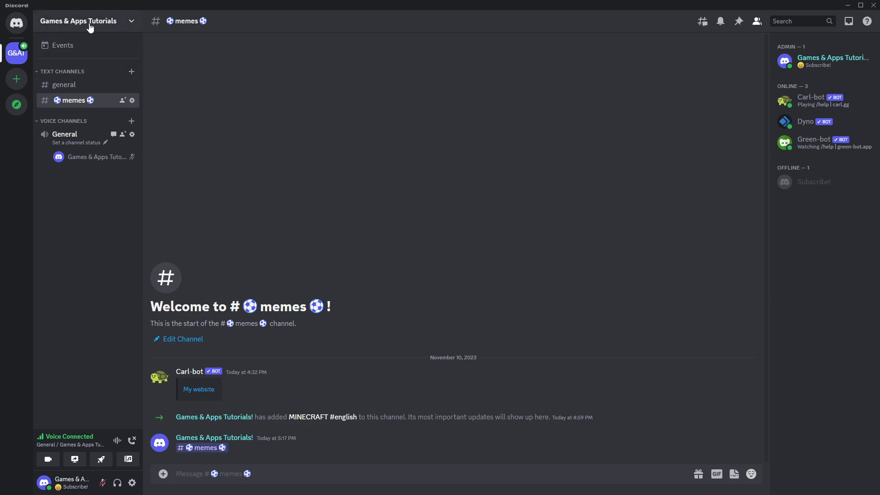
Create a new role in the Games & Apps Tutorials server settings and name it Admin
left_click(114, 25)
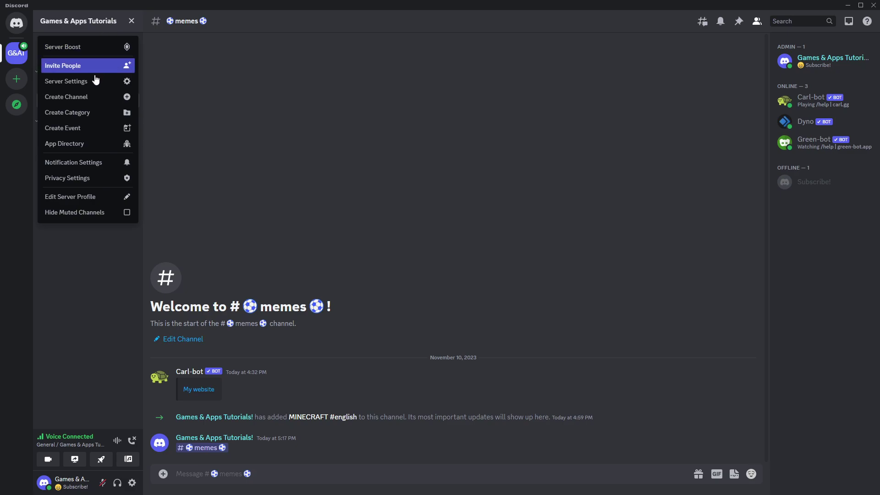
left_click(82, 85)
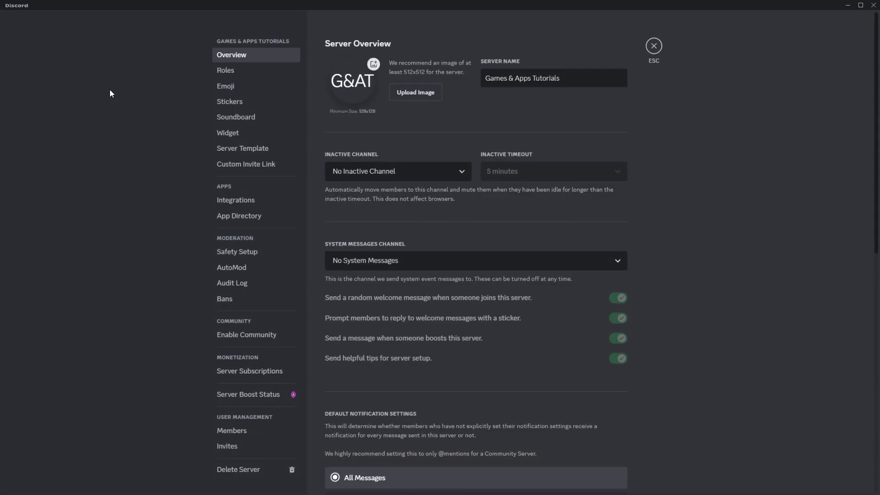
left_click(233, 73)
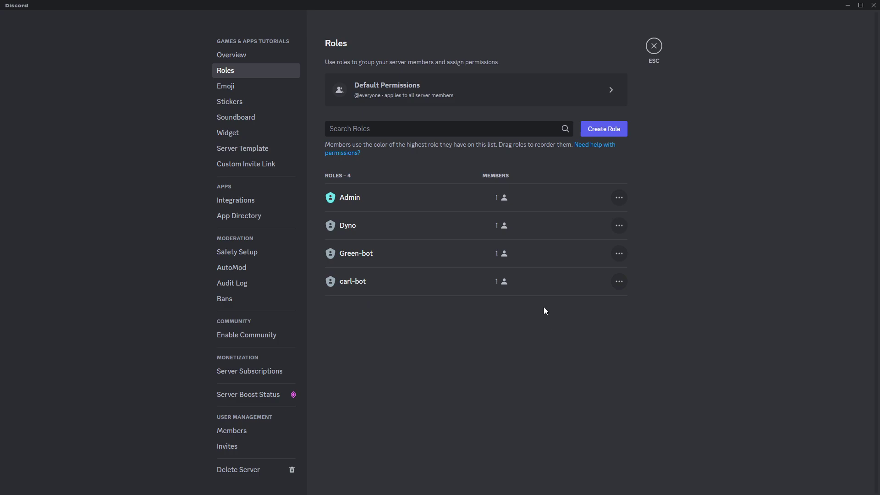
left_click(604, 131)
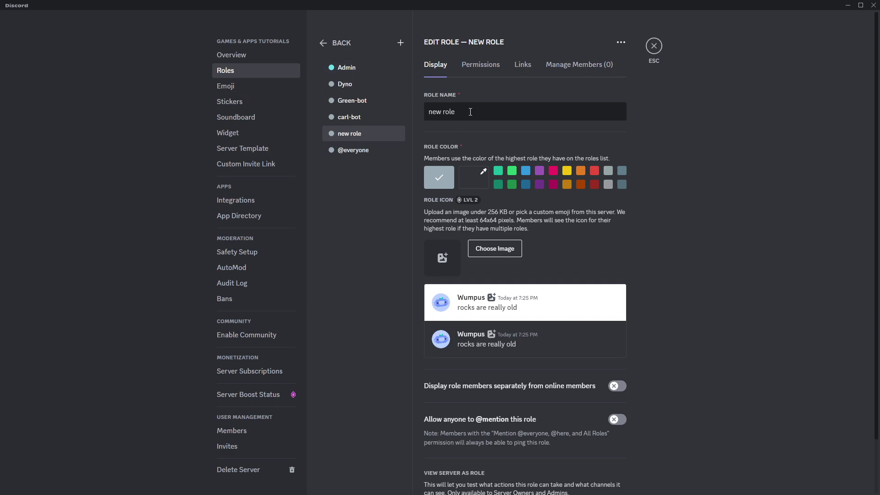
left_click_drag(470, 112, 420, 113)
type("Admin")
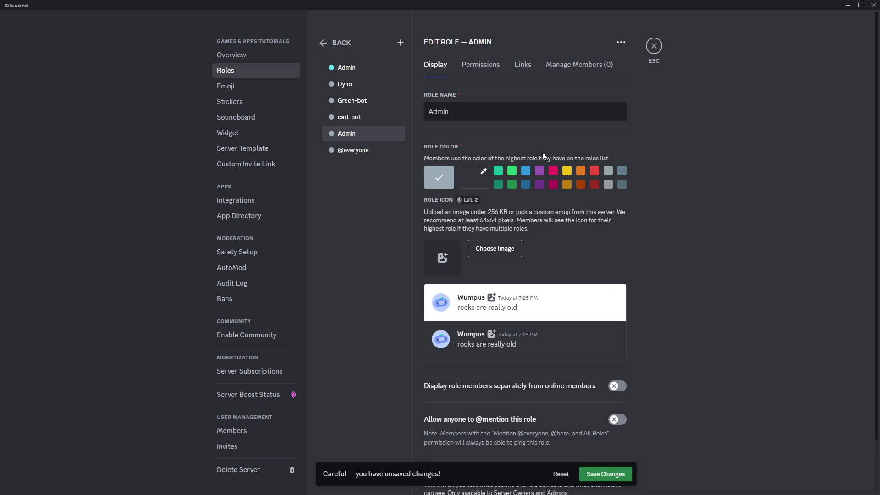
Try several preset colors for the new Admin role, ending with dark magenta
left_click(513, 169)
left_click(578, 173)
left_click(578, 185)
left_click(565, 185)
left_click(553, 184)
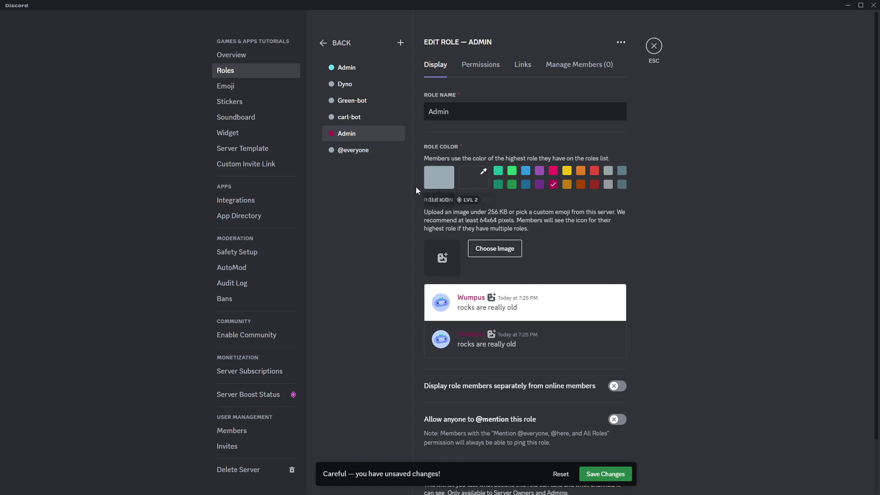
Give the new Admin role a custom light green color
left_click(478, 180)
left_click_drag(503, 248, 534, 182)
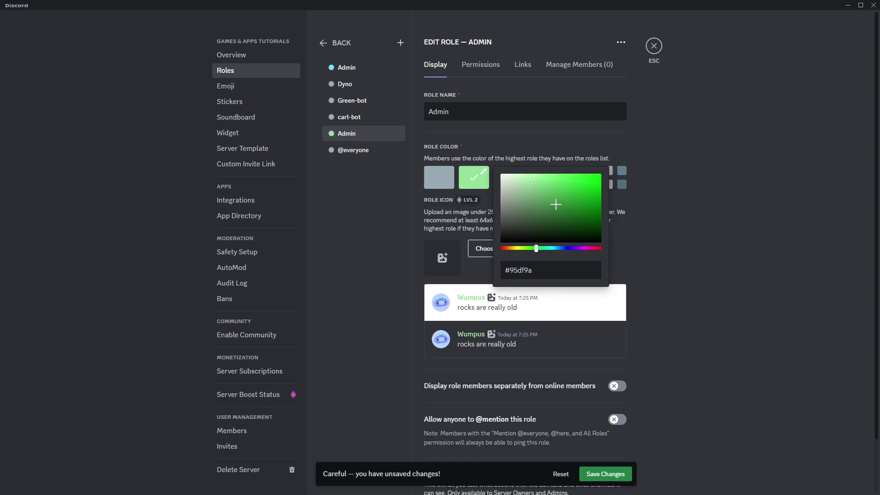
left_click_drag(536, 247, 533, 248)
left_click_drag(586, 180, 539, 176)
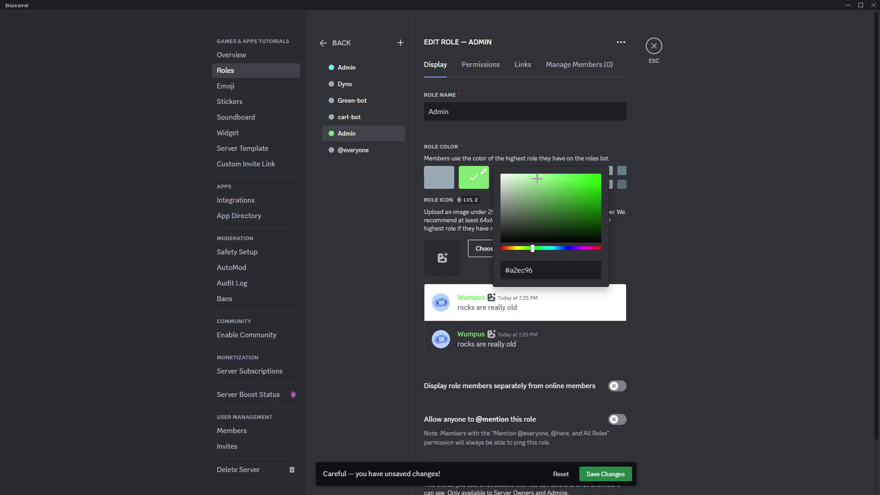
left_click(666, 265)
scroll(651, 327, "down", 2)
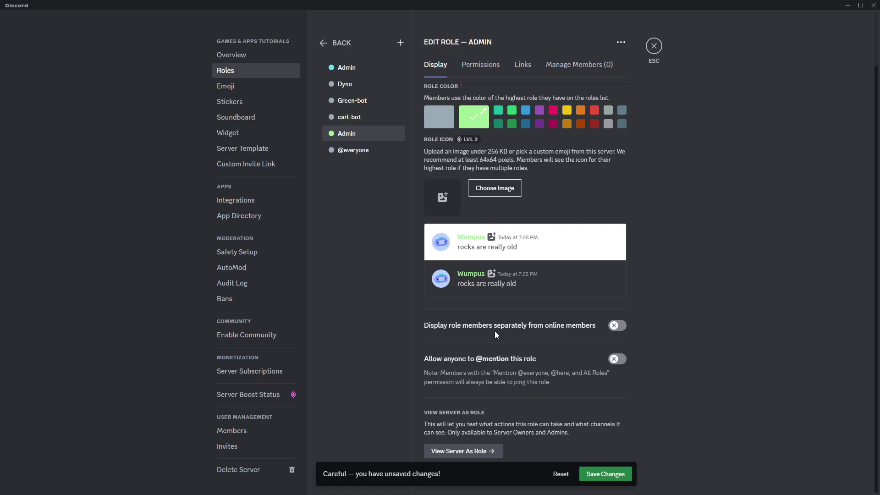
left_click(619, 328)
left_click(615, 361)
Grant the new Admin role the Administrator permission and move the role to the top of the role list, saving both changes
left_click(484, 68)
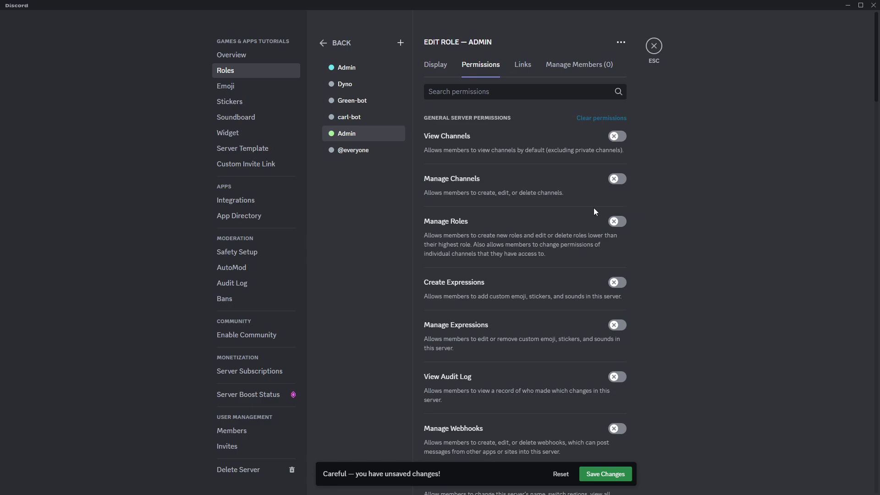
scroll(595, 169, "down", 10)
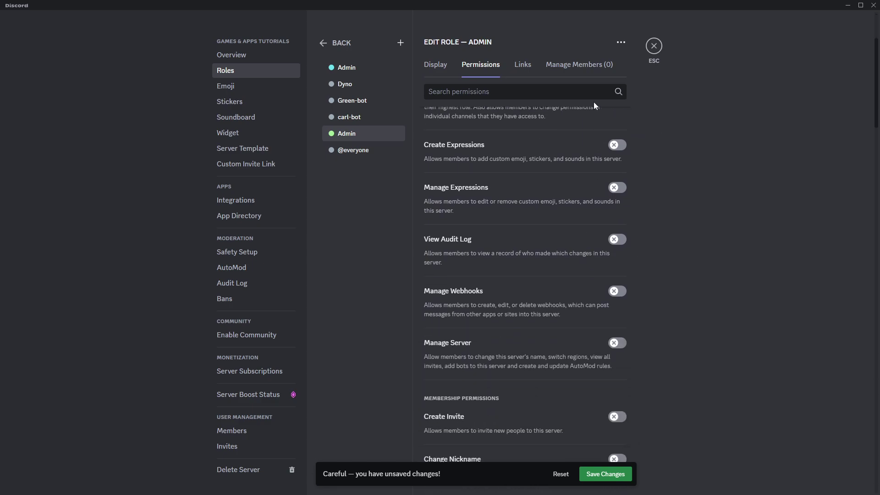
scroll(590, 115, "down", 15)
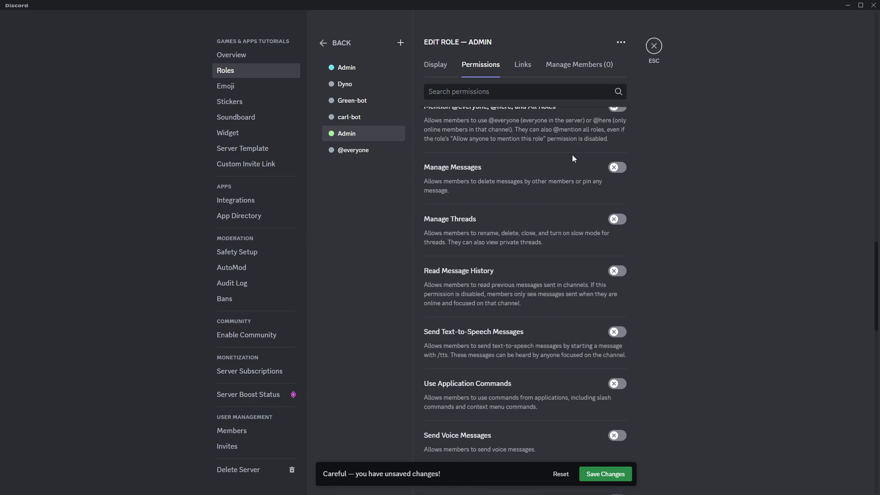
scroll(593, 225, "down", 5)
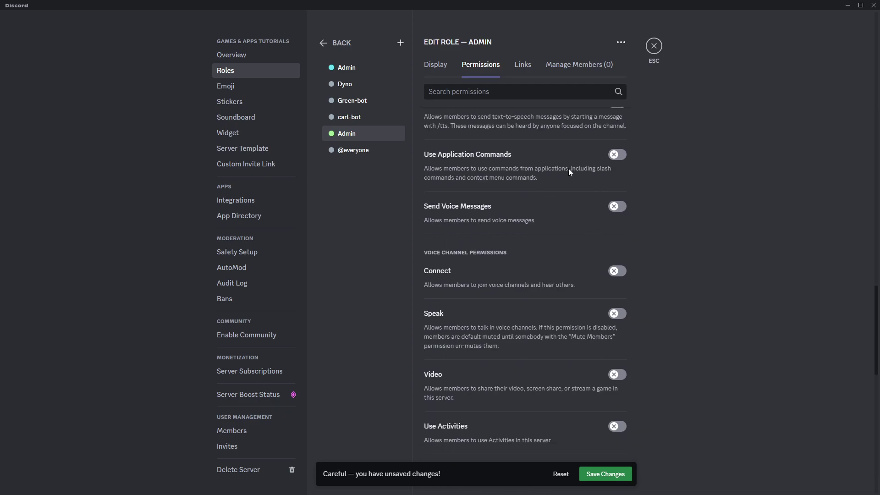
scroll(590, 171, "down", 12)
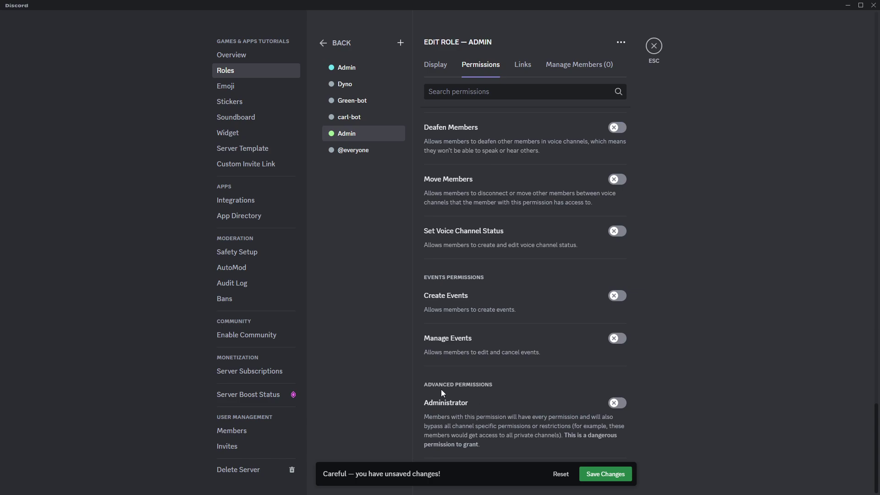
left_click(619, 404)
left_click(615, 474)
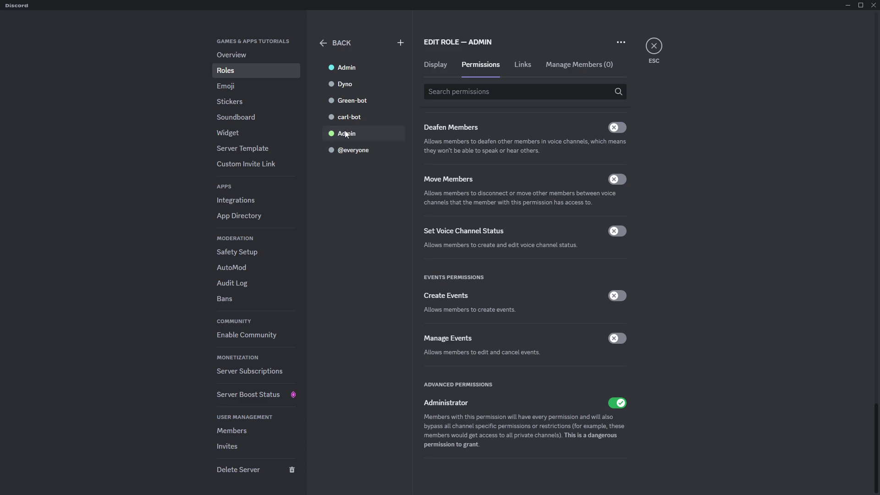
left_click_drag(340, 134, 362, 67)
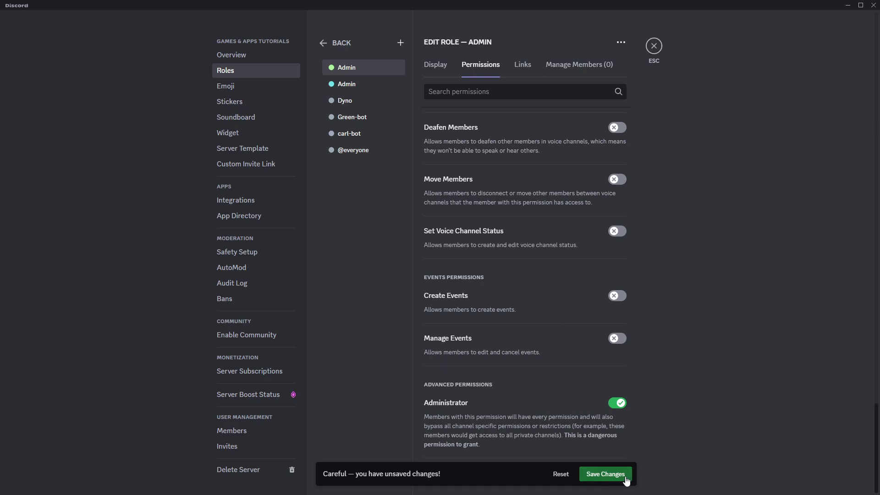
left_click(612, 476)
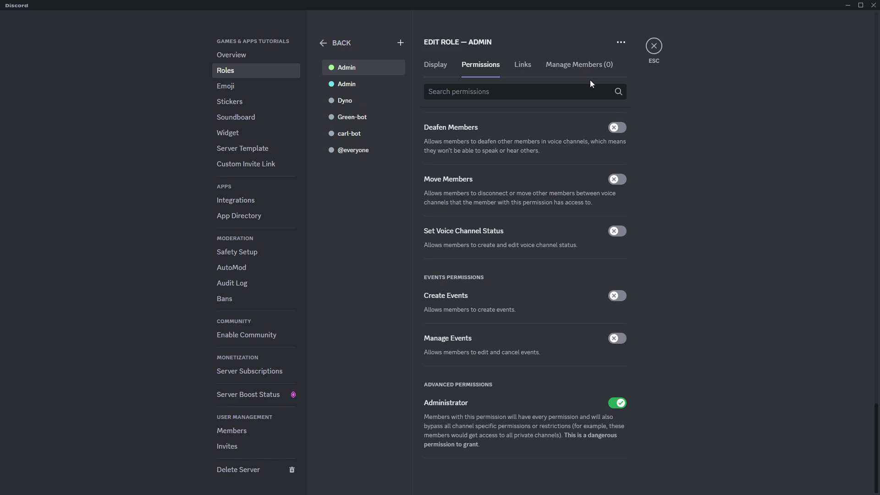
Add the members Games & Apps Tutorials! and Subscribe! to the light green Admin role and leave the server settings
left_click(563, 72)
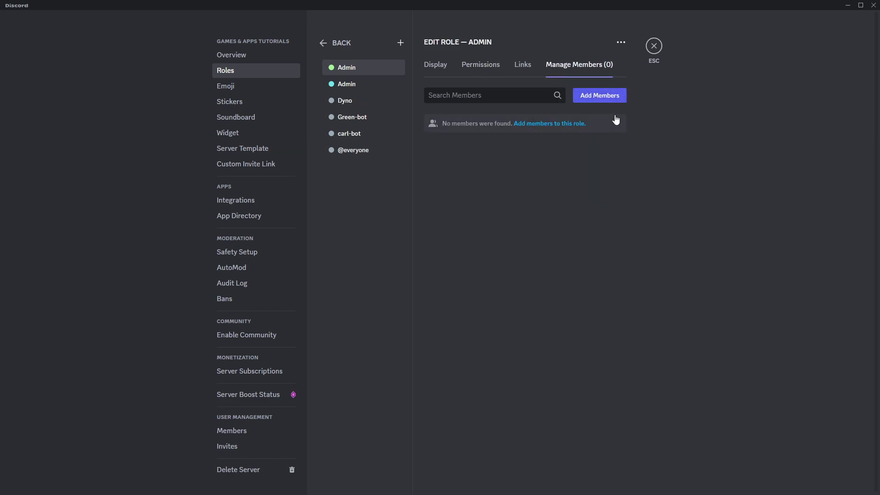
left_click(615, 100)
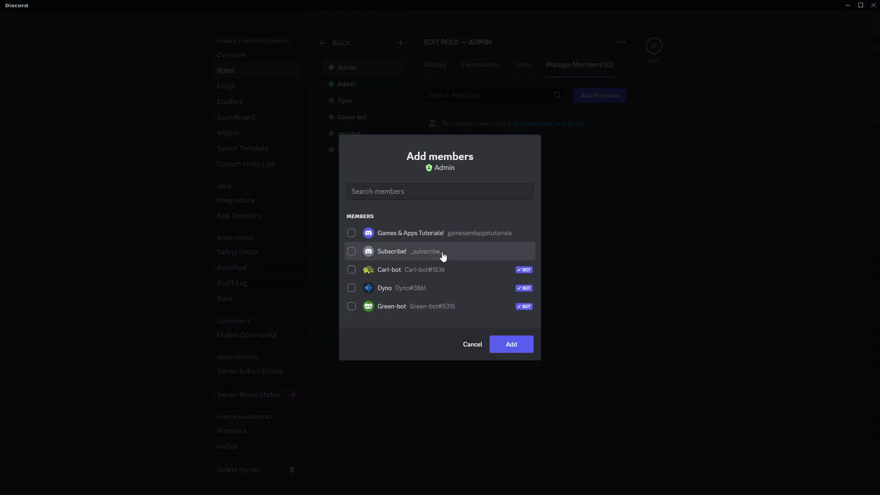
left_click(351, 234)
left_click(351, 253)
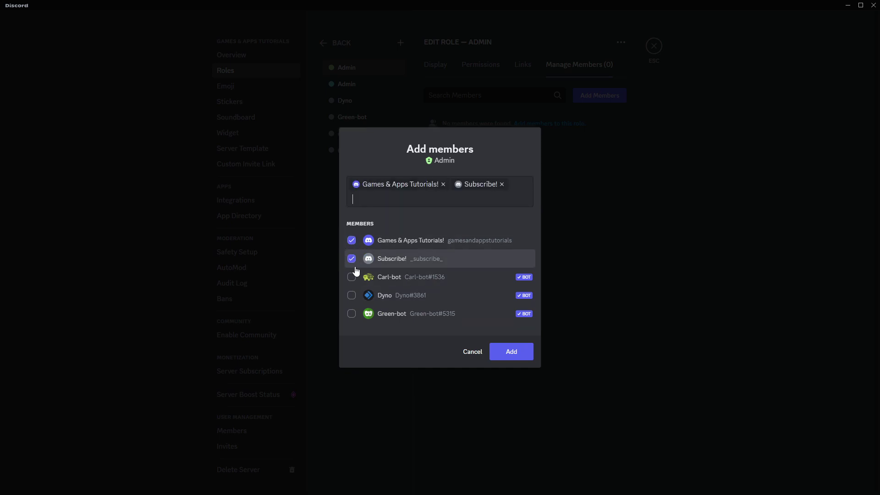
left_click(351, 277)
left_click(349, 278)
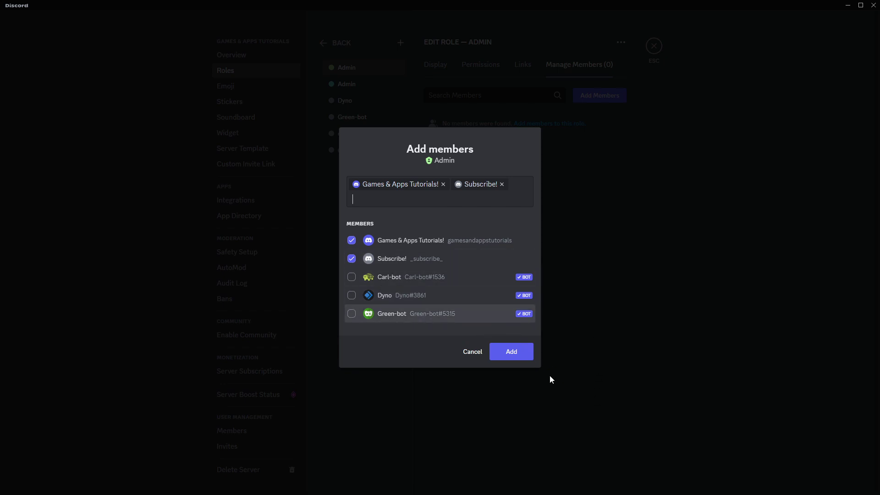
left_click(513, 357)
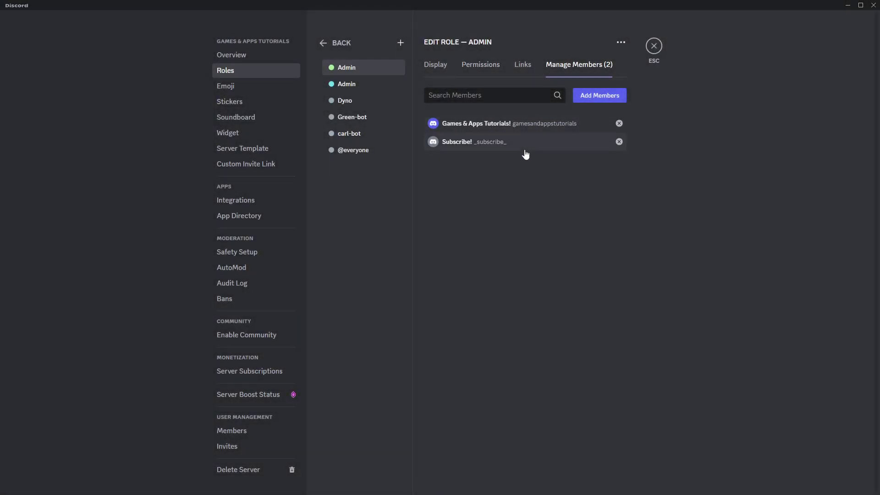
left_click(654, 47)
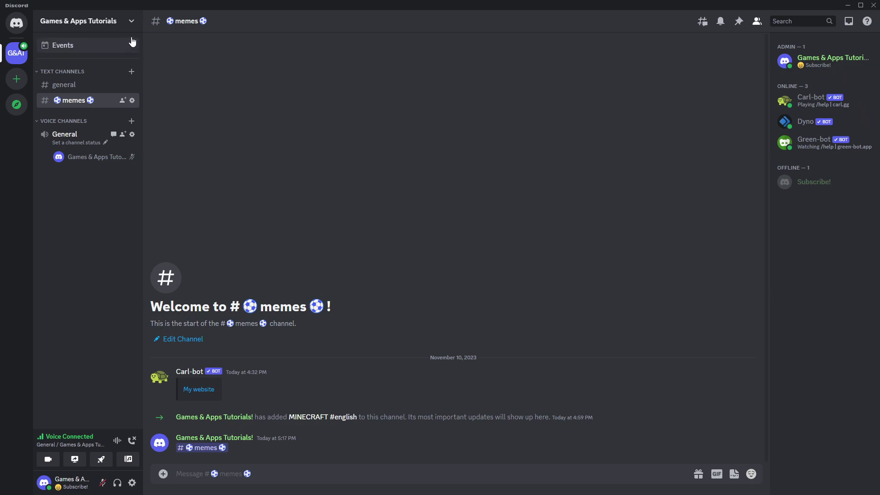
Reopen the server's role list to check the new Admin role, and return to the channel
left_click(127, 22)
left_click(51, 82)
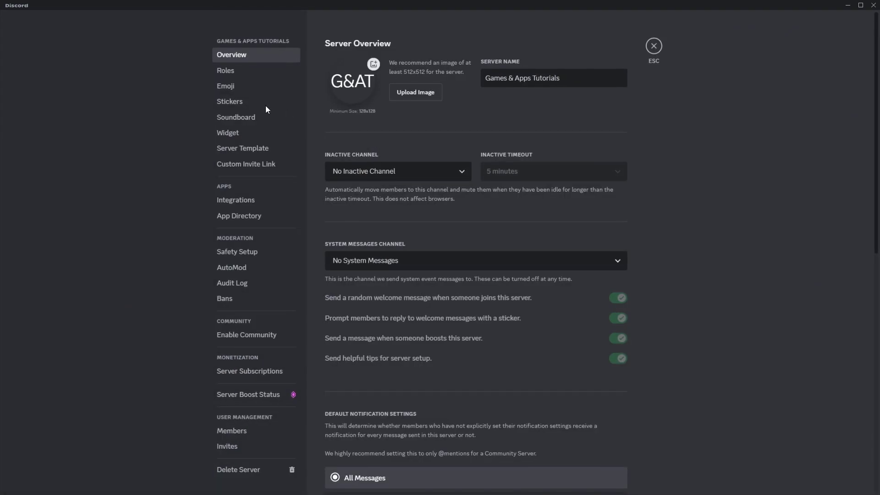
left_click(229, 71)
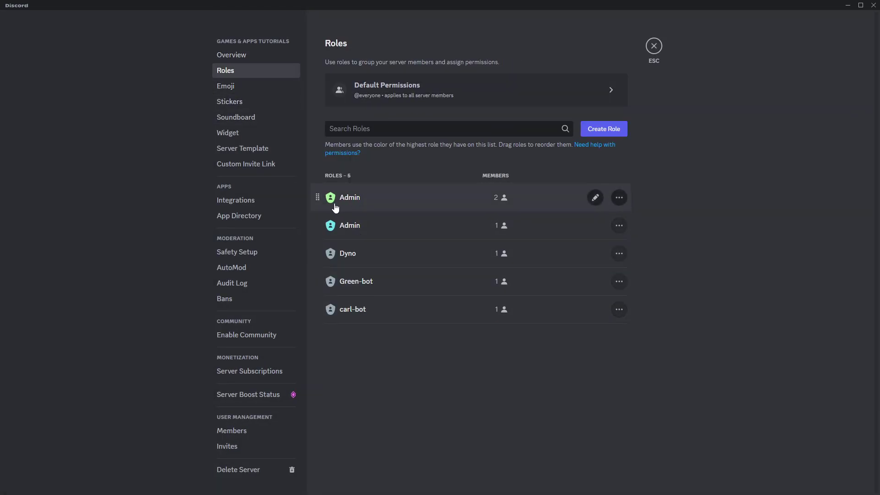
left_click(658, 50)
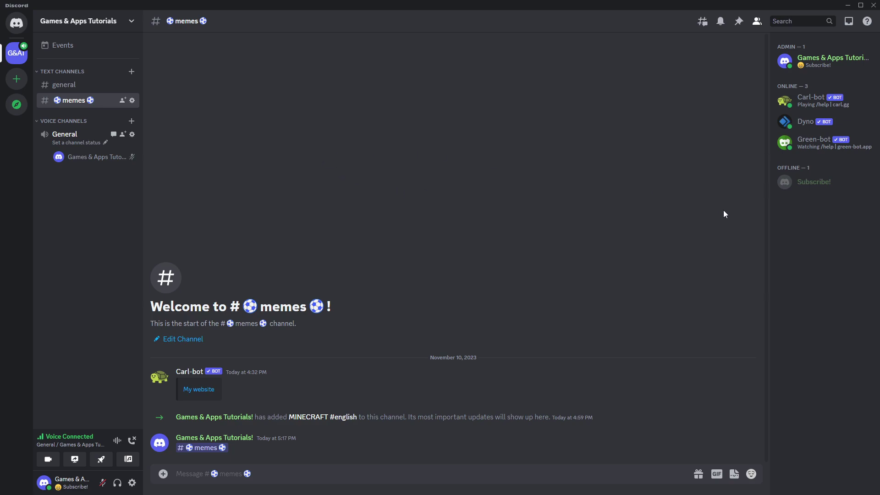
Remove the light green Admin role from the offline member Subscribe! and assign it again
right_click(812, 188)
mouse_move(764, 456)
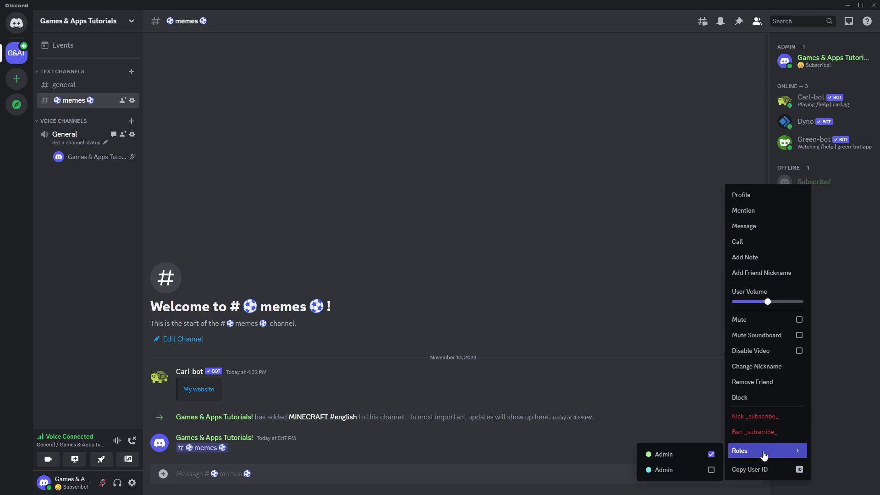
left_click(711, 454)
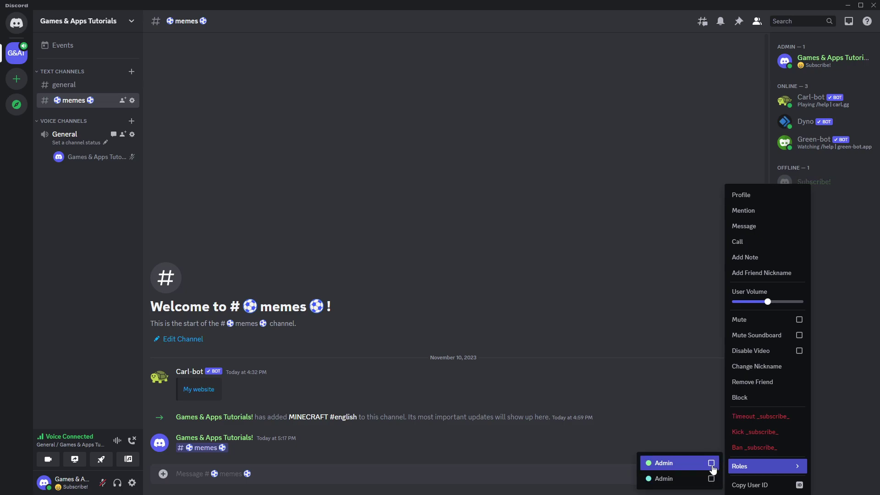
left_click(711, 463)
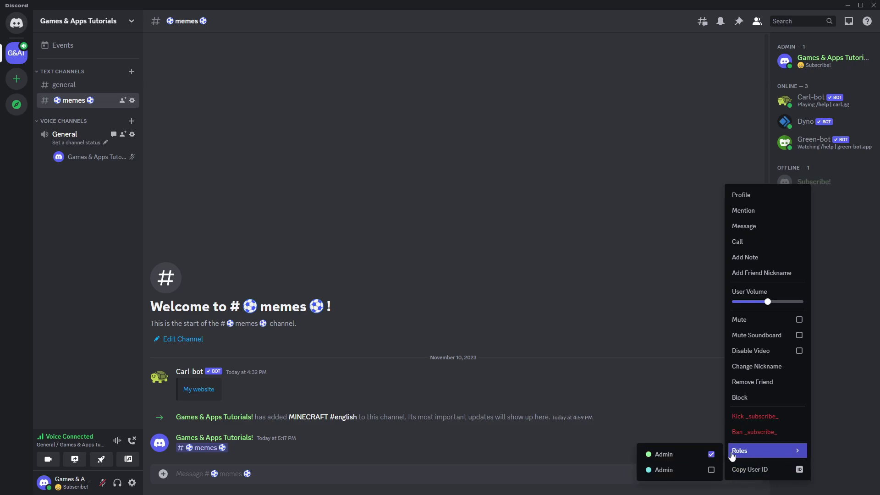
left_click(626, 244)
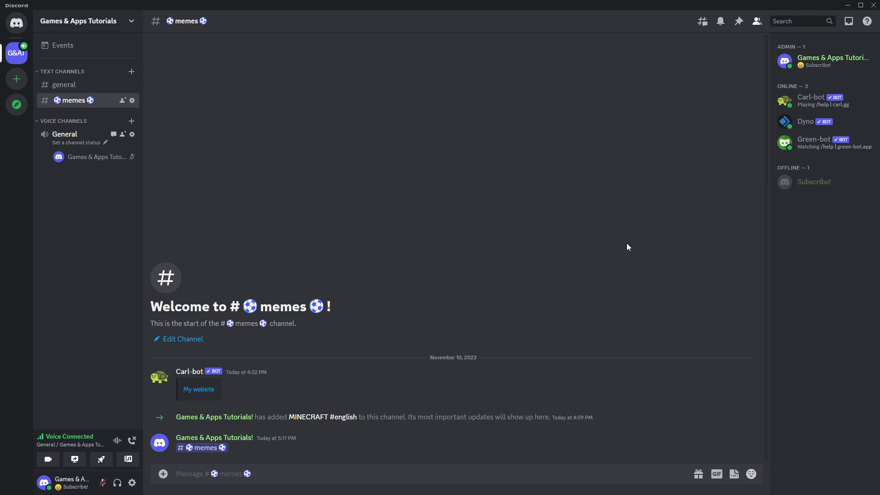